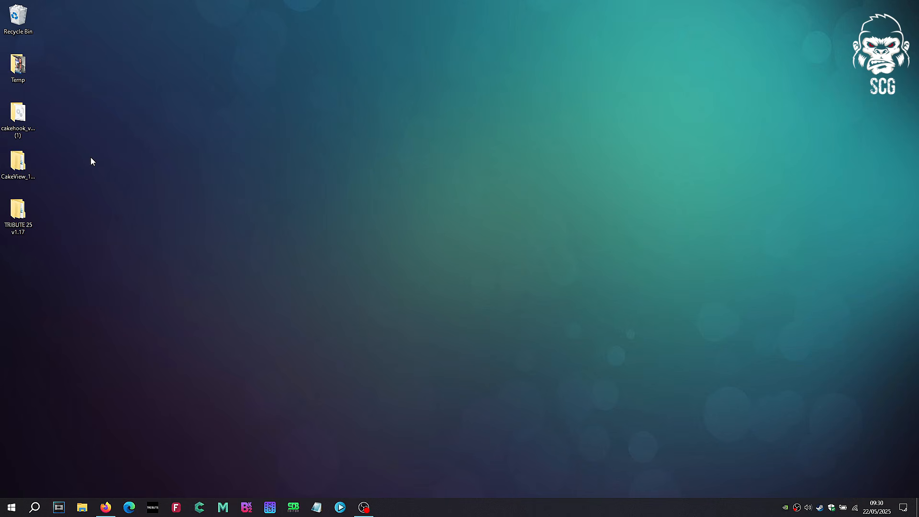
Step: Copy the plugins folder and the DLL from the cakehook_v2.6 folder into the WWE 2K25 game folder, replacing the existing files
double_click(20, 124)
drag(445, 103, 396, 77)
right_click(396, 77)
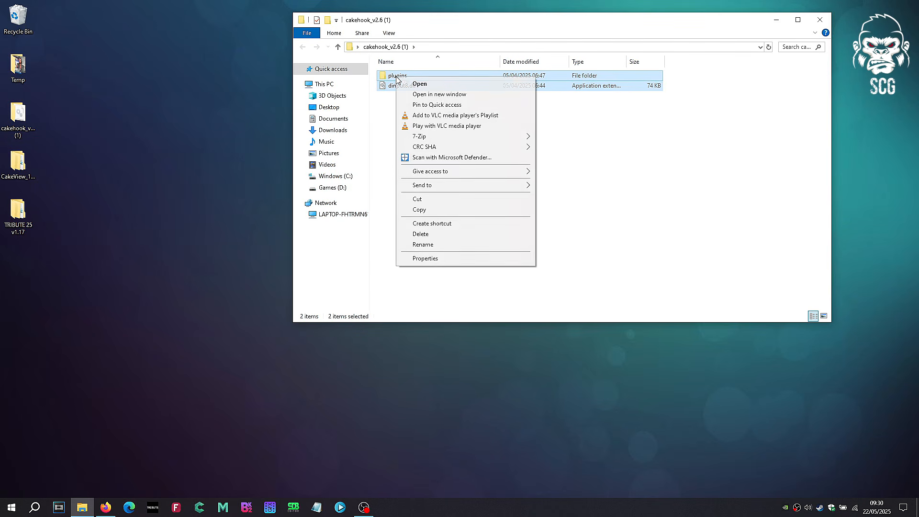
click(435, 210)
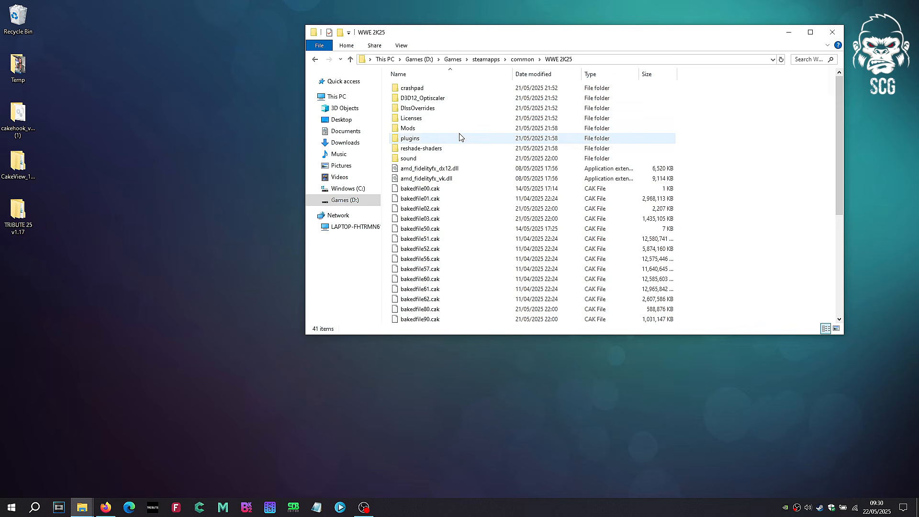
right_click(798, 175)
click(825, 258)
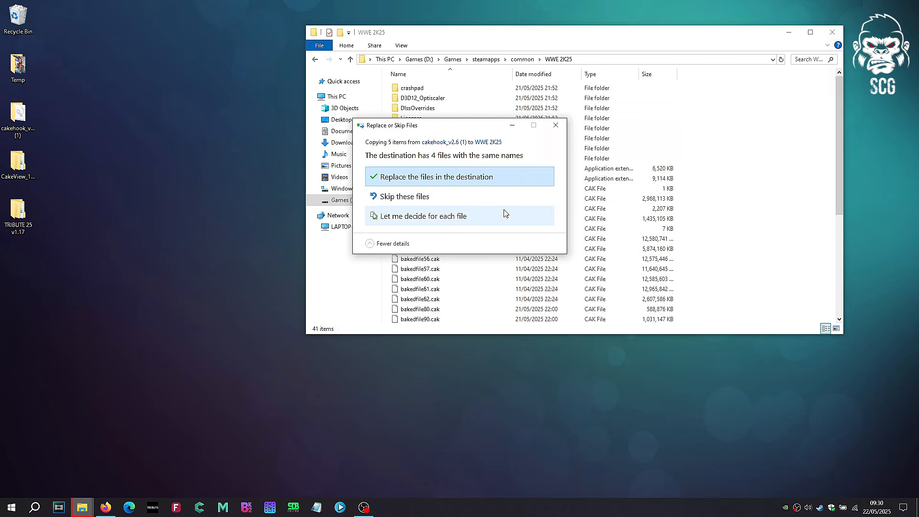
click(433, 180)
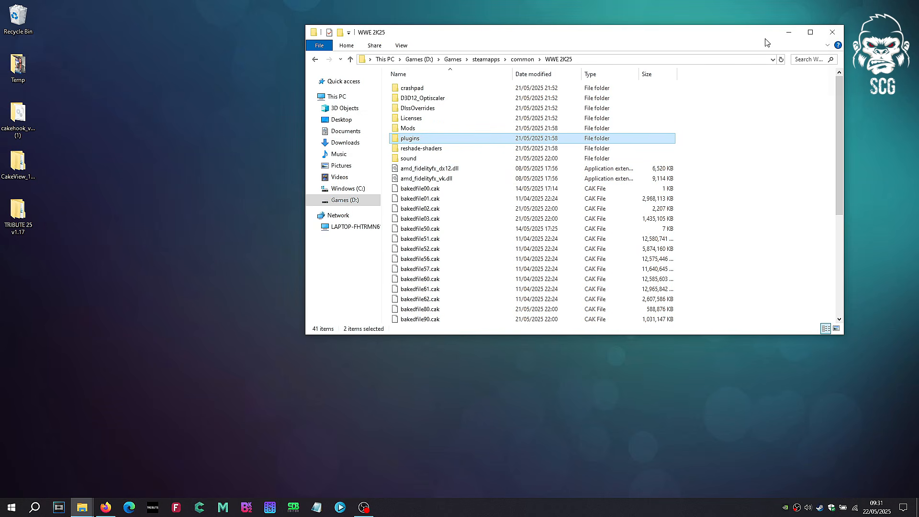
Step: Copy the TRIBUTE 25 folder from the TRIBUTE 25 v1.17 desktop folder into the WWE 2K25 game folder
double_click(17, 215)
click(430, 101)
right_click(430, 102)
click(464, 299)
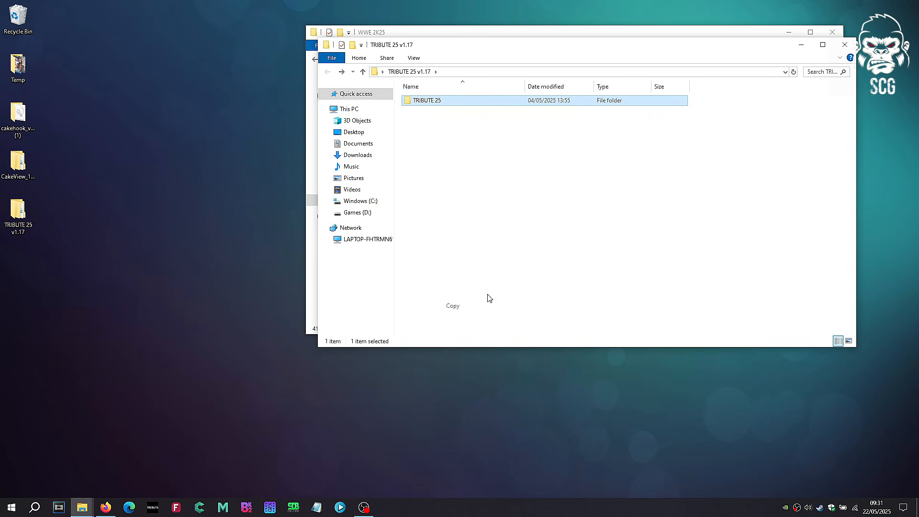
click(845, 45)
right_click(700, 181)
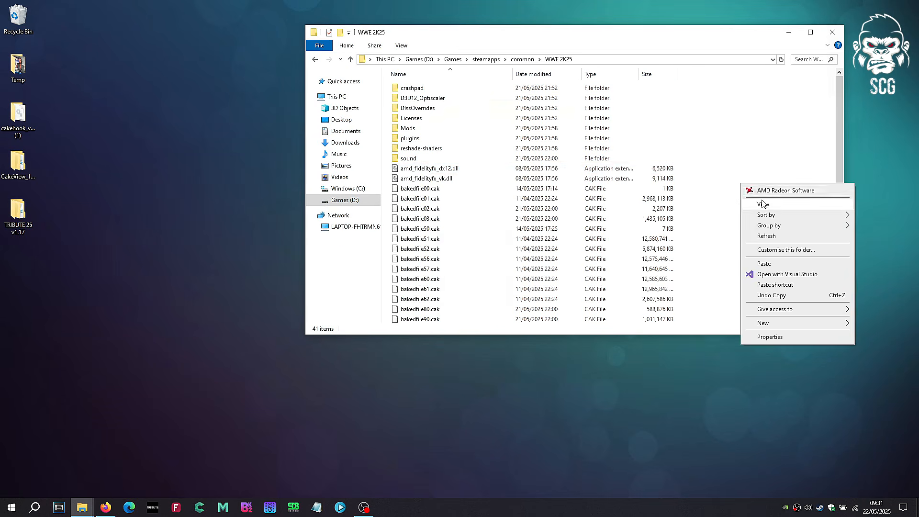
click(763, 254)
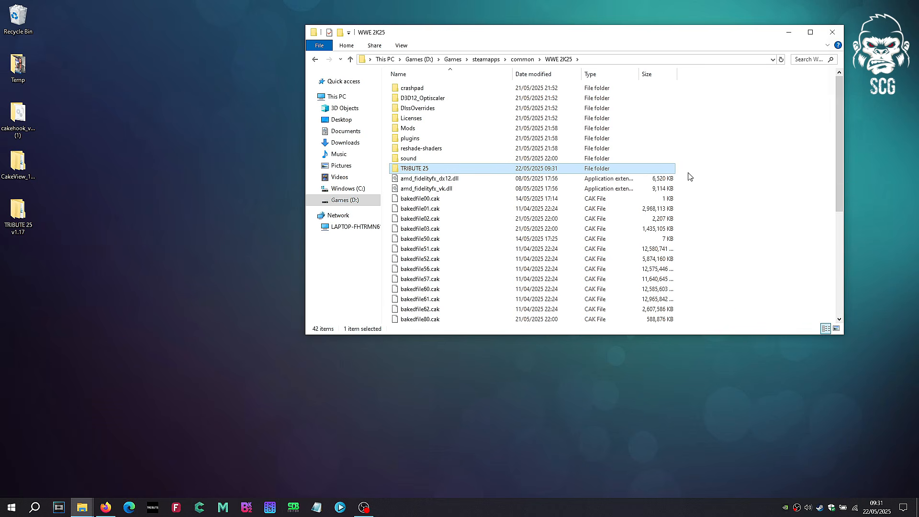
Step: Launch TRIBUTE 25.exe from the copied TRIBUTE 25 folder and open its character creation form
double_click(426, 170)
drag(455, 37, 350, 45)
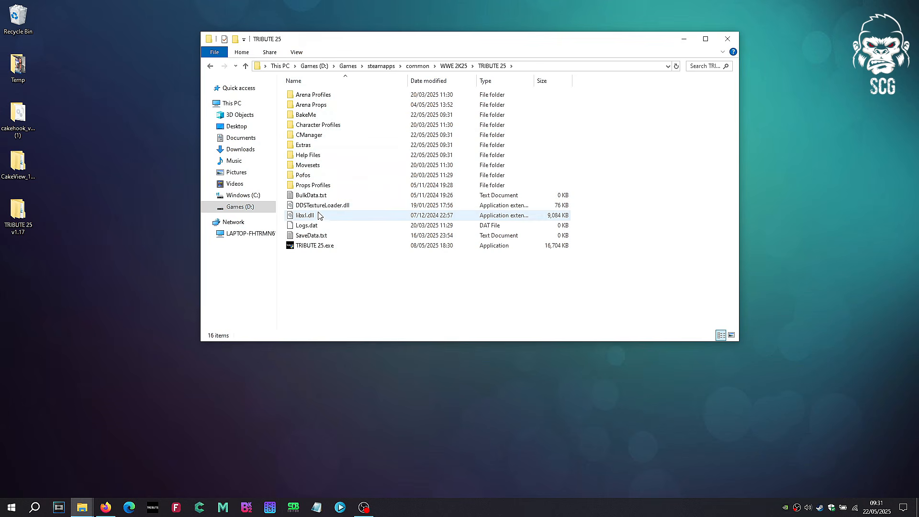
double_click(319, 247)
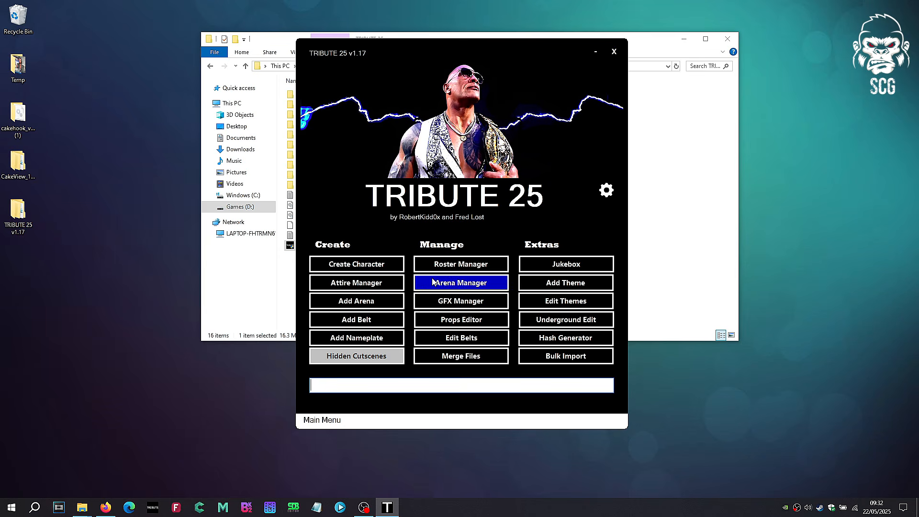
click(398, 265)
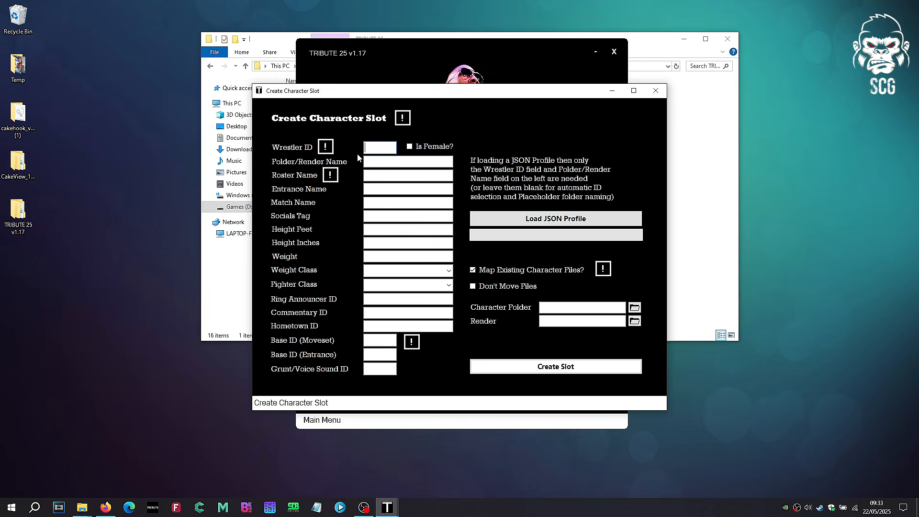
Step: Enter GOLDBERG as the folder/render name, roster name, entrance name and match name
key(Tab)
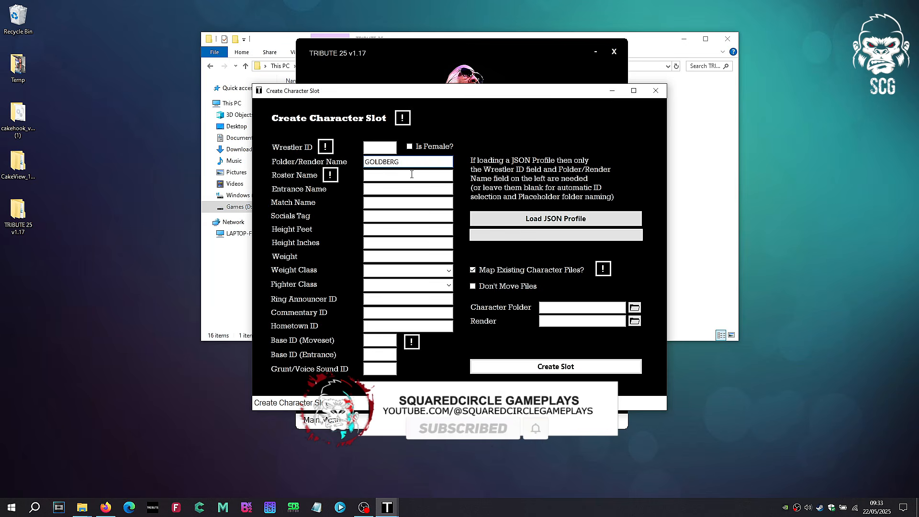
double_click(382, 163)
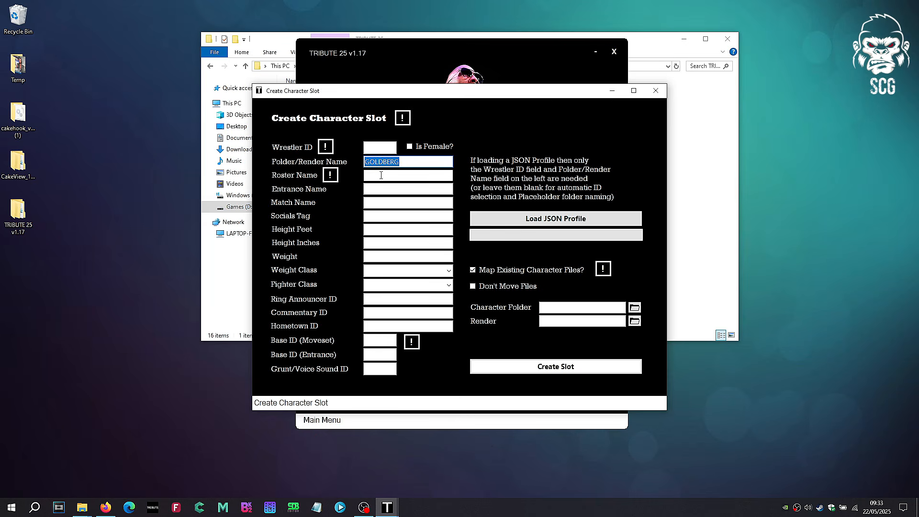
key(ctrl+c)
click(381, 176)
key(ctrl+v)
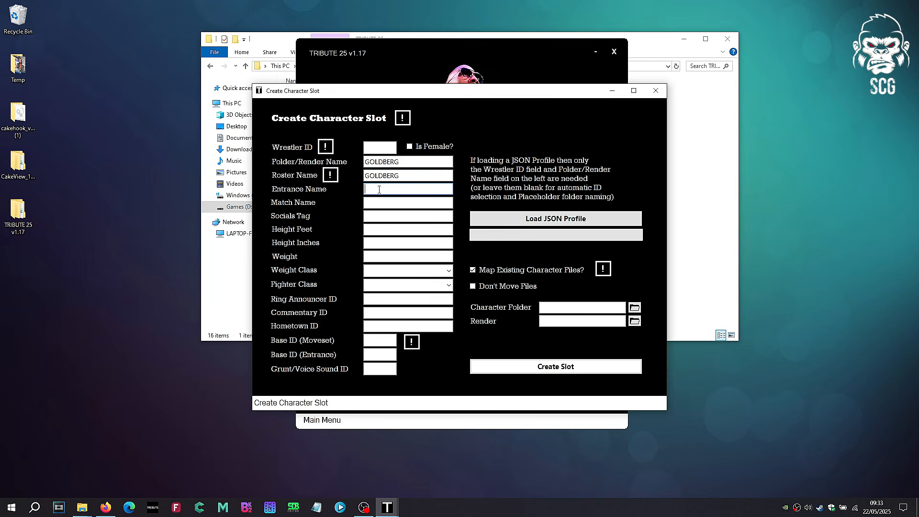
key(ctrl+v)
click(385, 202)
key(ctrl+v)
click(385, 216)
text(@Goldberg)
click(387, 228)
text(6)
click(376, 245)
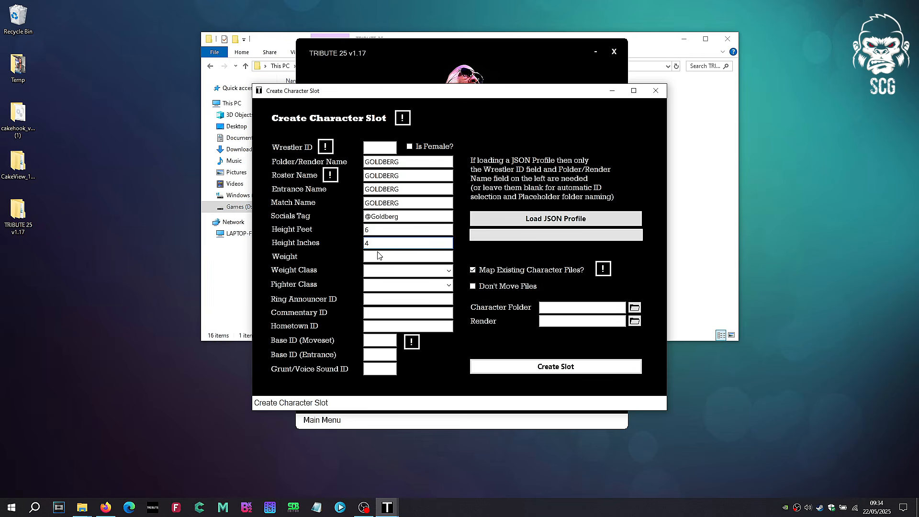
Step: Set the weight to 285, the weight class to HEAVY and the fighter class to POWERHOUSE
click(378, 257)
click(449, 271)
click(444, 298)
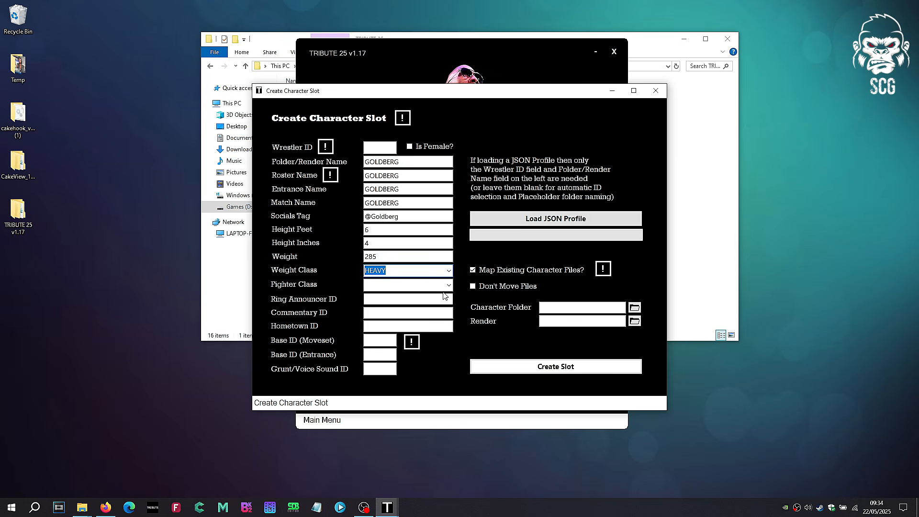
click(449, 286)
click(430, 314)
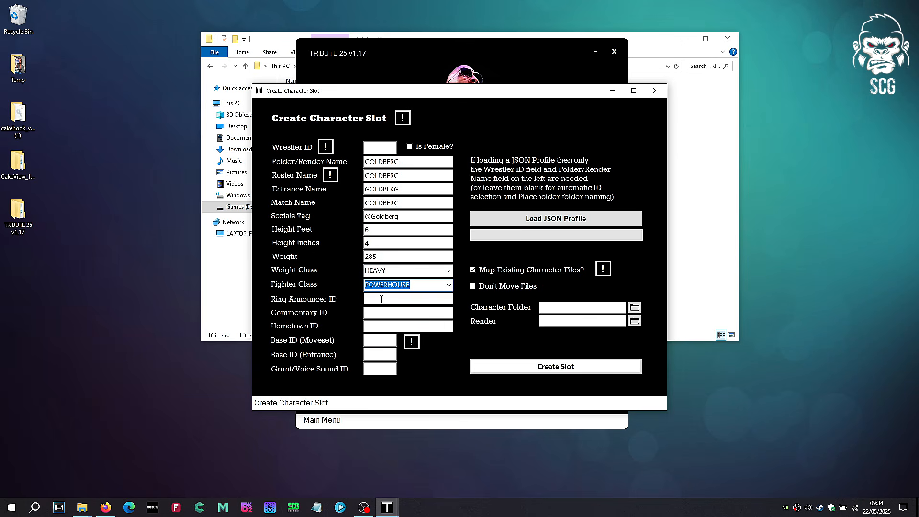
Step: Set both the ring announcer ID and the commentary ID to 65535
click(381, 299)
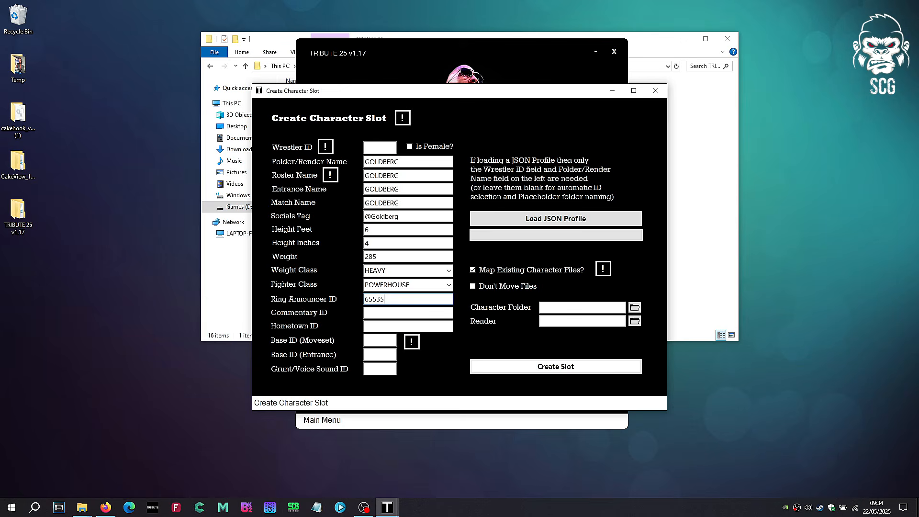
click(386, 313)
text(65535)
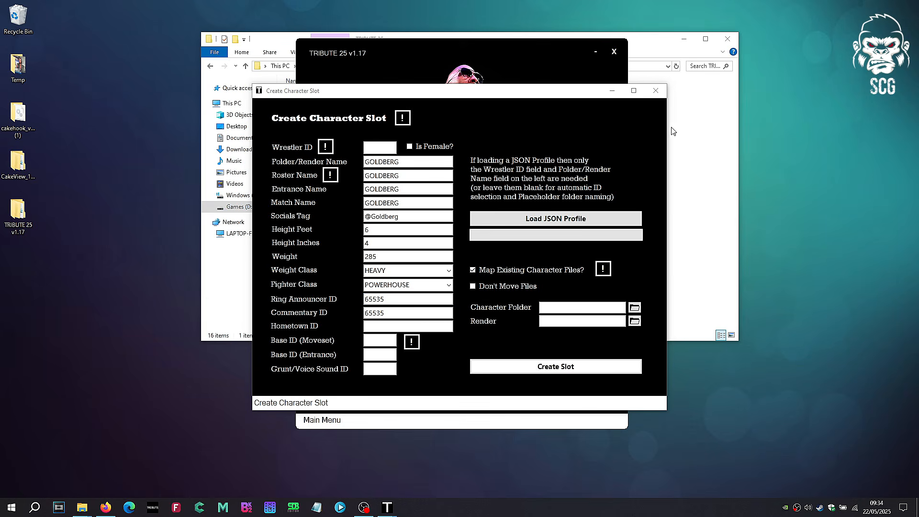
Step: Search the TRIBUTE 25 folder for *HOME, open HometownIDs.txt in Notepad and put the folder window away
click(686, 169)
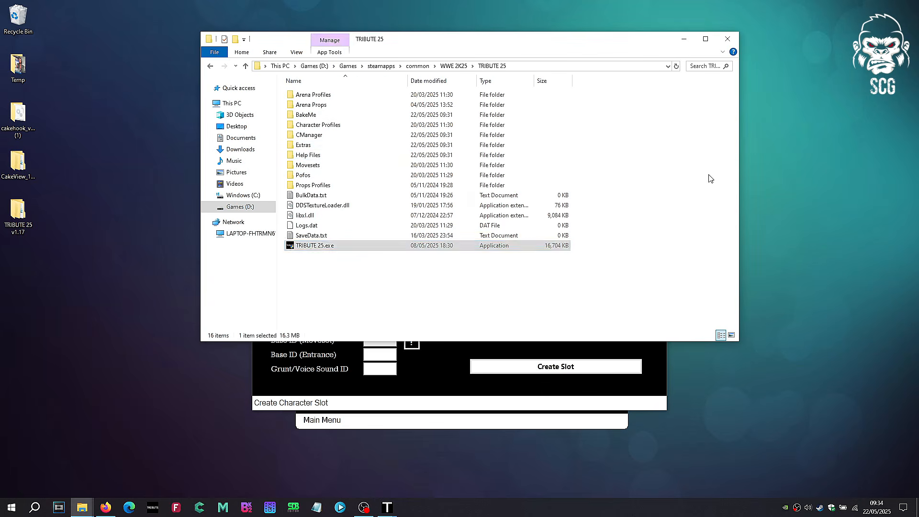
click(714, 66)
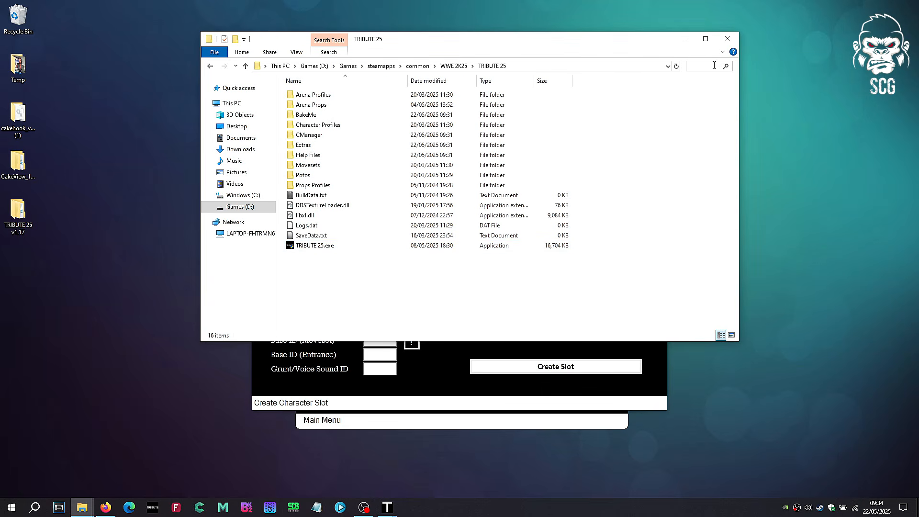
text(*HOME)
double_click(357, 86)
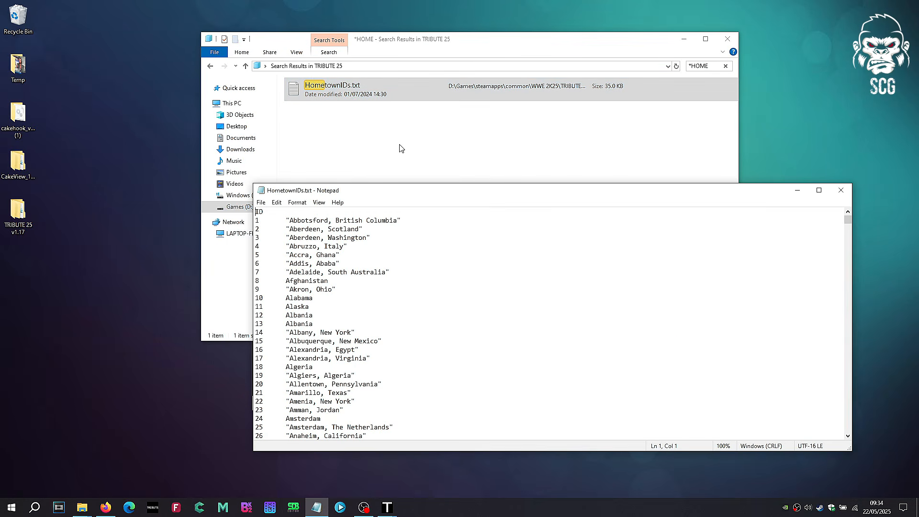
click(210, 66)
click(685, 39)
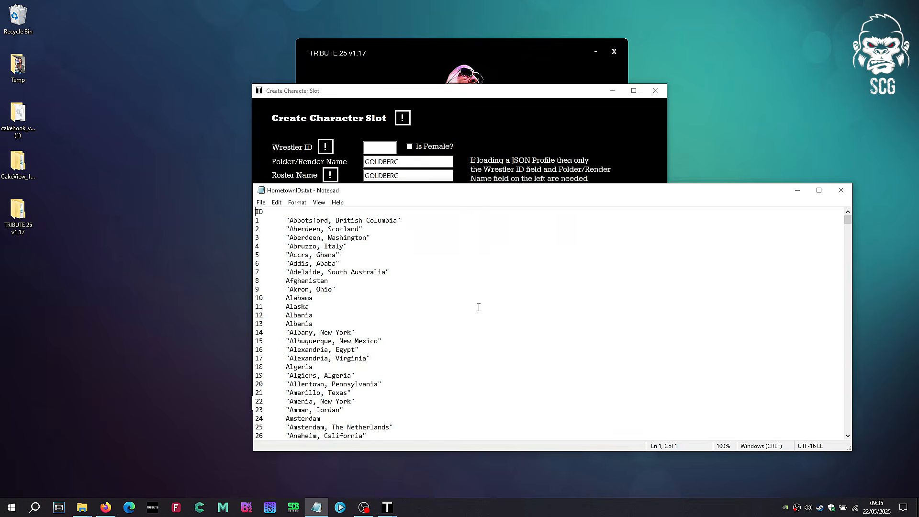
Step: Find Atlanta, Georgia in the hometown list by searching for ATLAN and enter its ID, 46, as the character's Hometown ID
key(ctrl+f)
text(ATLAN)
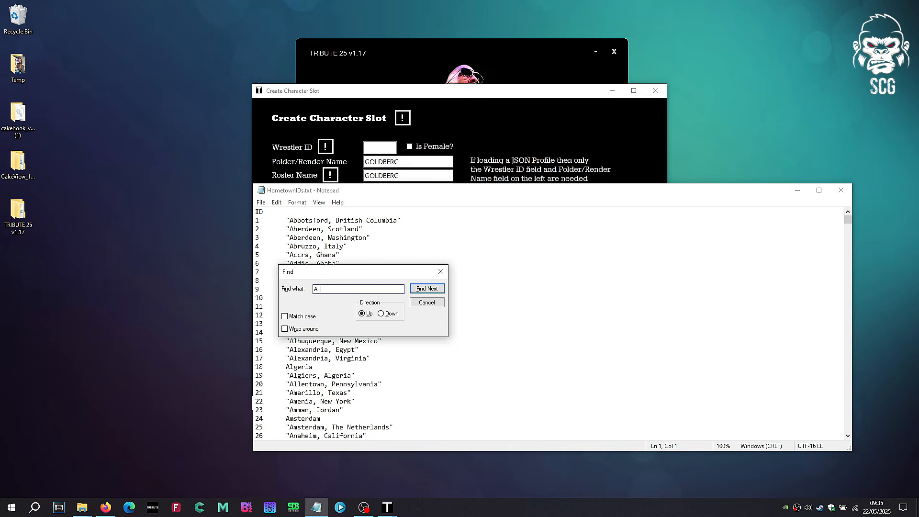
click(381, 314)
click(430, 293)
click(436, 290)
click(437, 289)
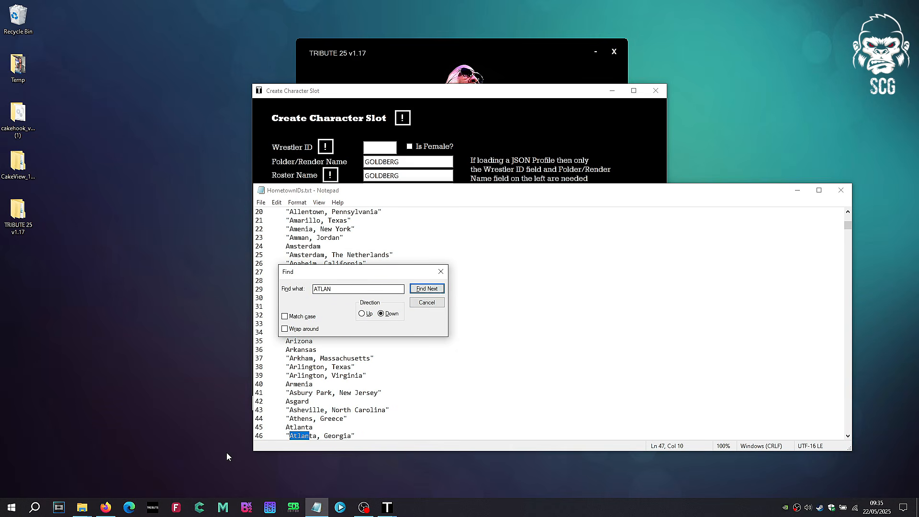
drag(264, 436, 261, 436)
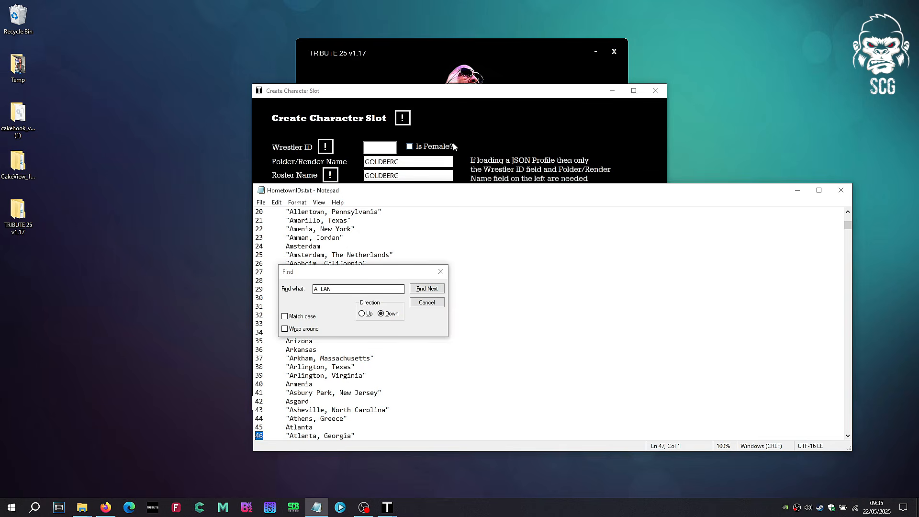
key(alt+Tab)
click(379, 326)
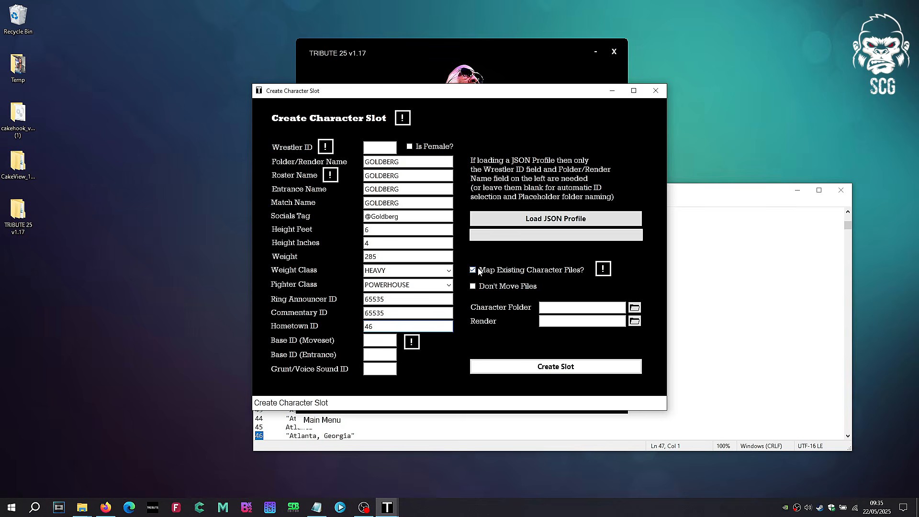
Step: Read the help note for the Map Existing Character Files option
click(603, 270)
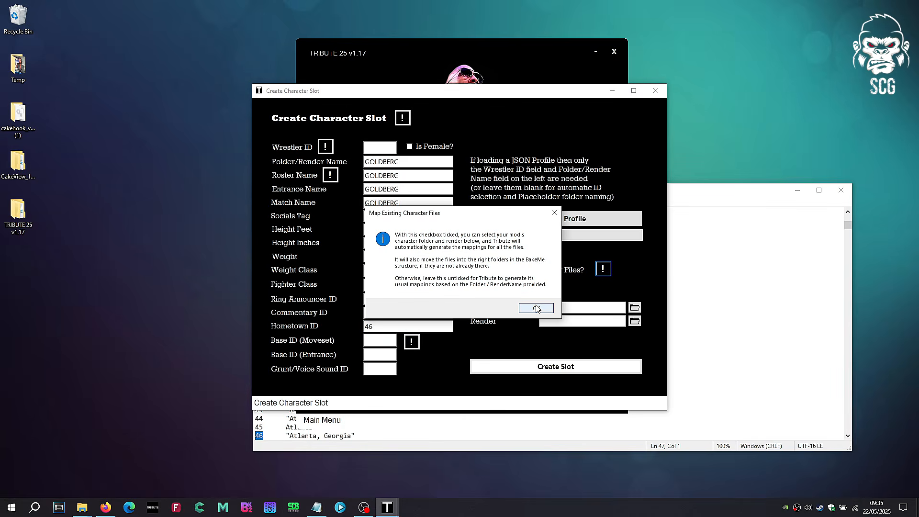
click(537, 308)
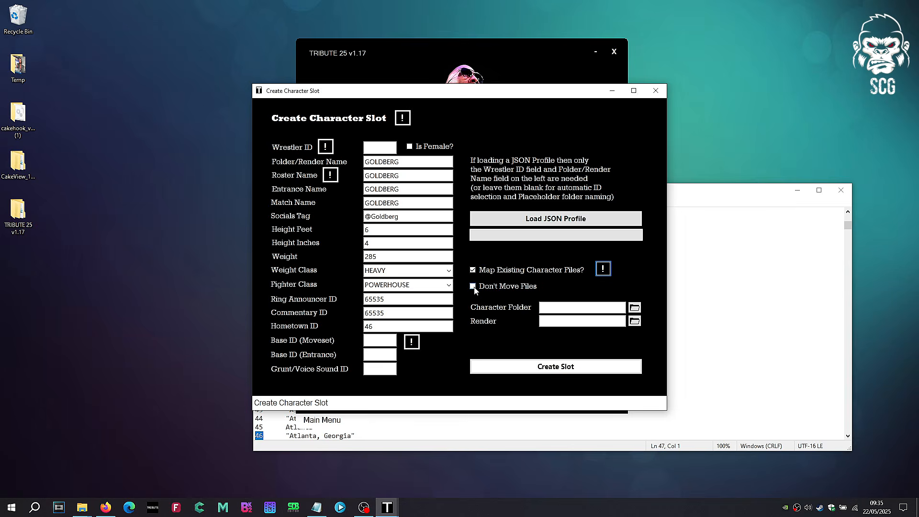
click(587, 218)
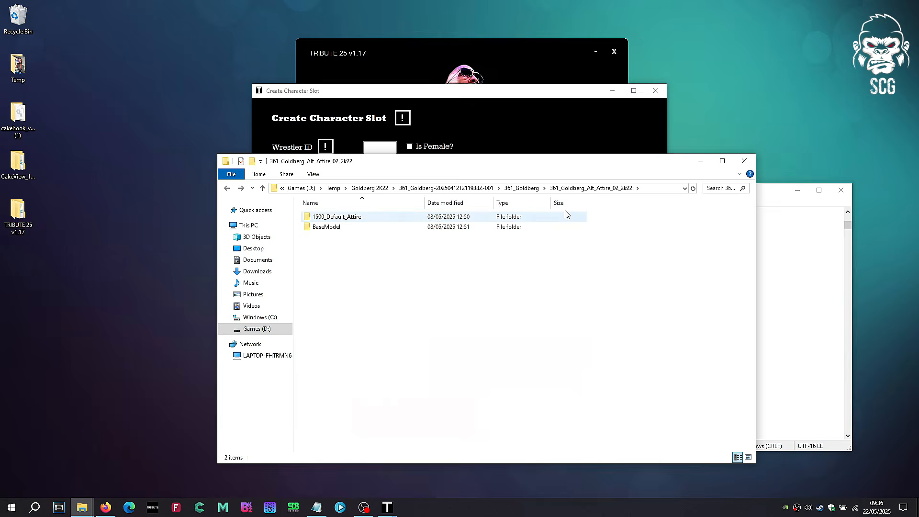
Step: Copy the path of the 361_Goldberg_Alt_Attire_02_2k22 folder and paste it as the Character Folder
click(648, 188)
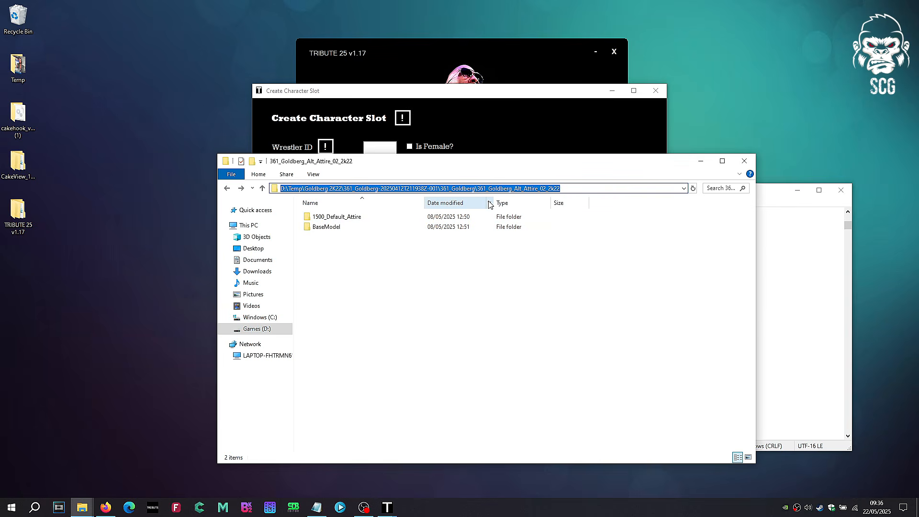
click(701, 161)
click(582, 307)
key(ctrl+v)
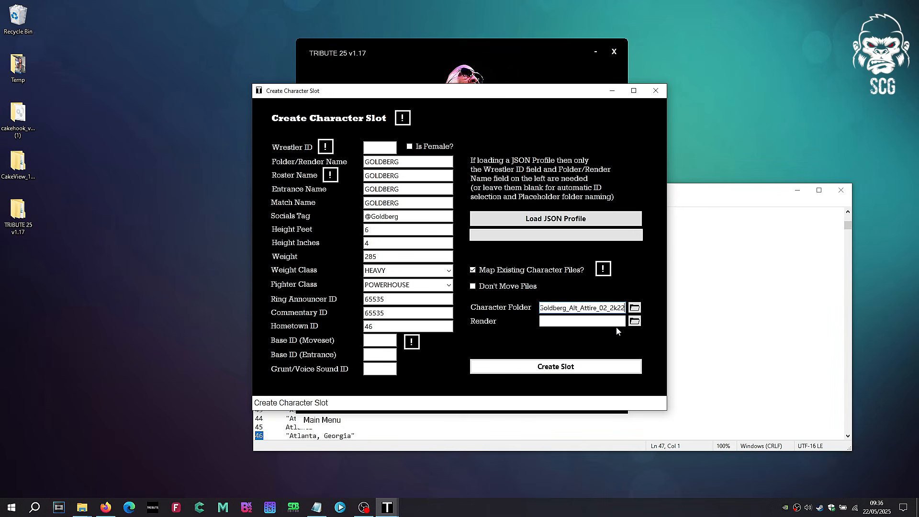
Step: Choose Goldberg.dds from the Mod Renders folder as the render and create the character slot
click(635, 322)
click(431, 242)
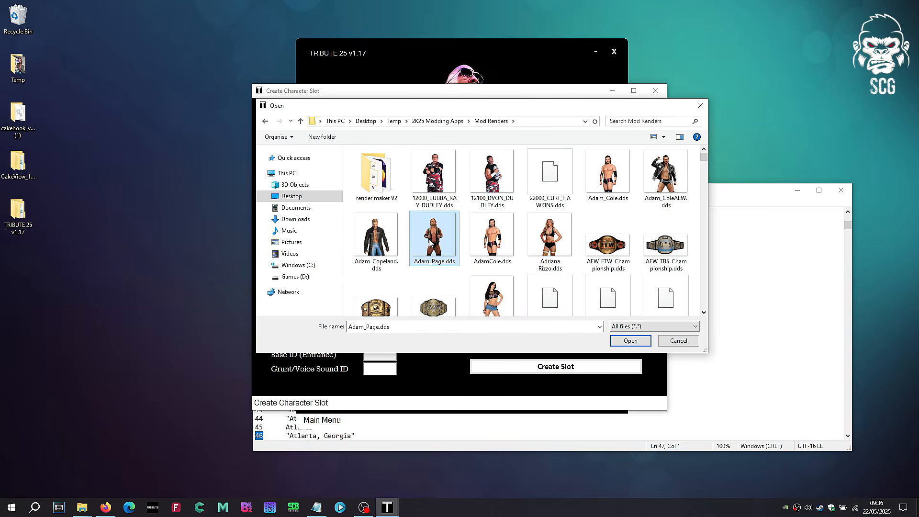
text(gol)
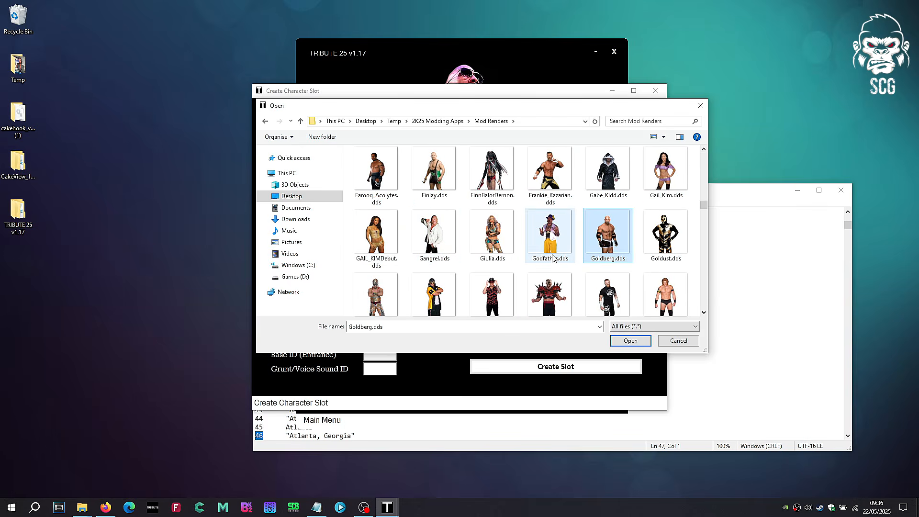
click(621, 342)
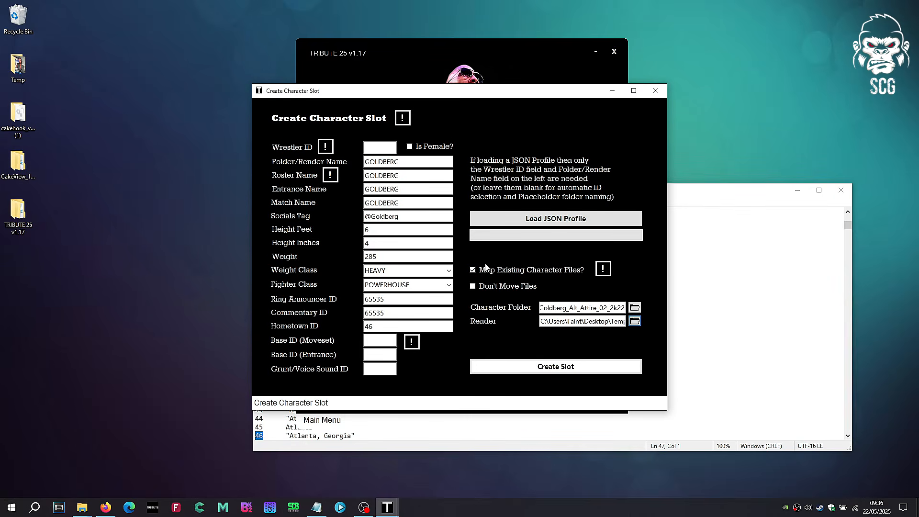
click(518, 370)
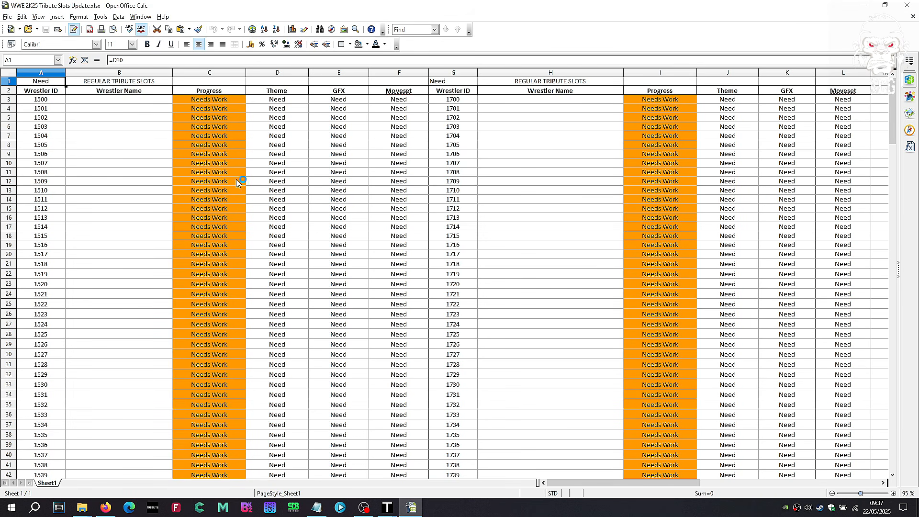
Step: Record Goldberg as the wrestler name for ID 1500 in the Tribute slots spreadsheet
click(110, 111)
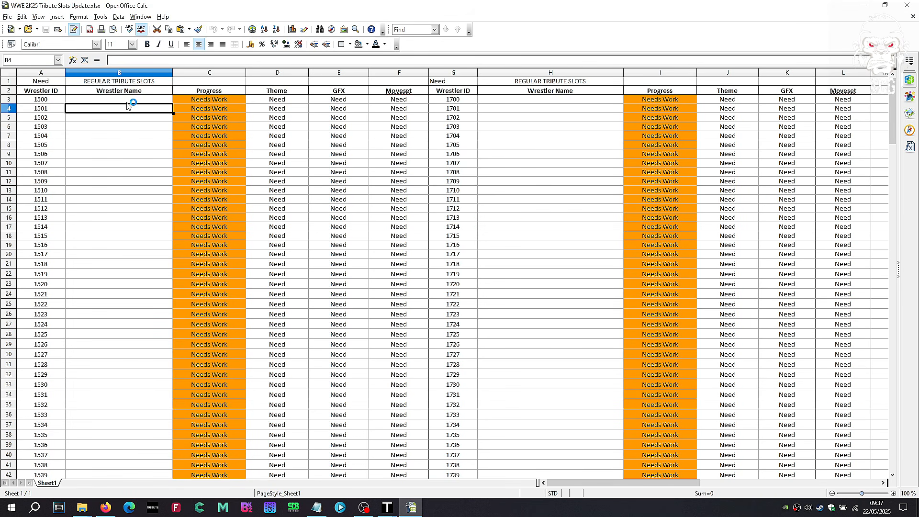
click(128, 100)
text(g)
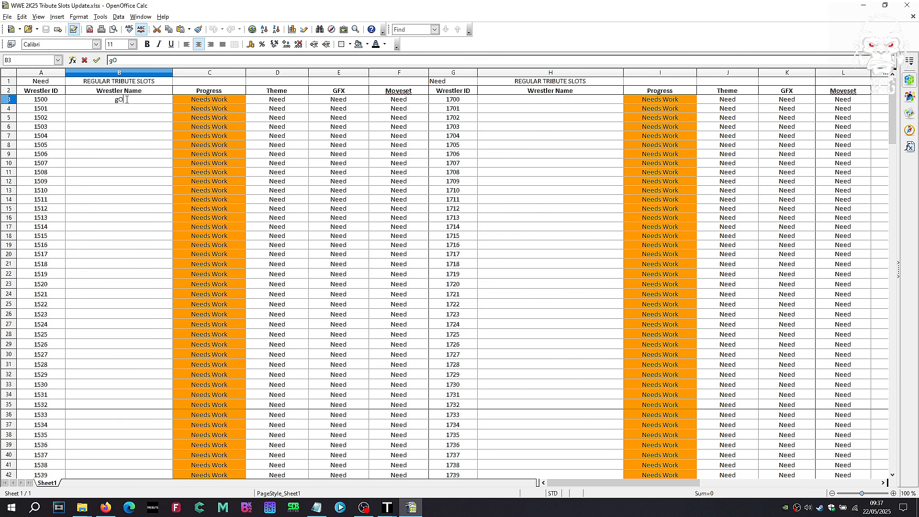
text(oldberg)
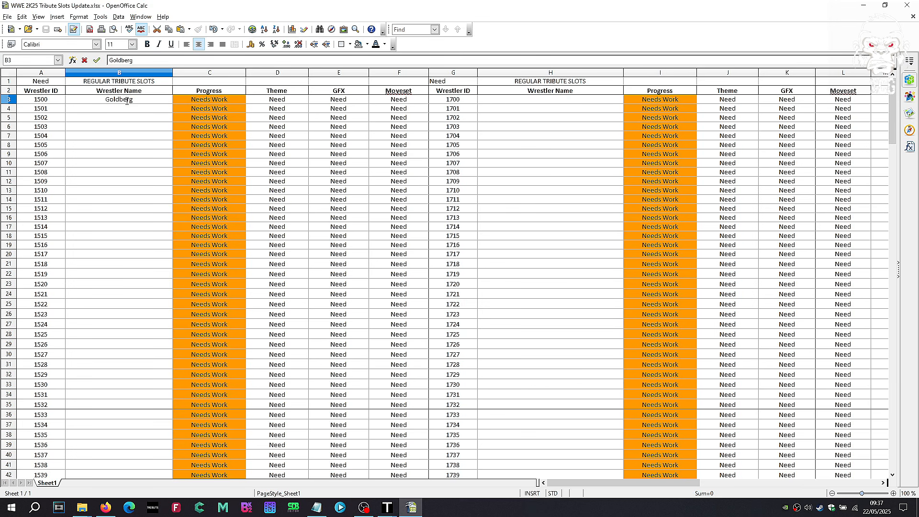
key(Return)
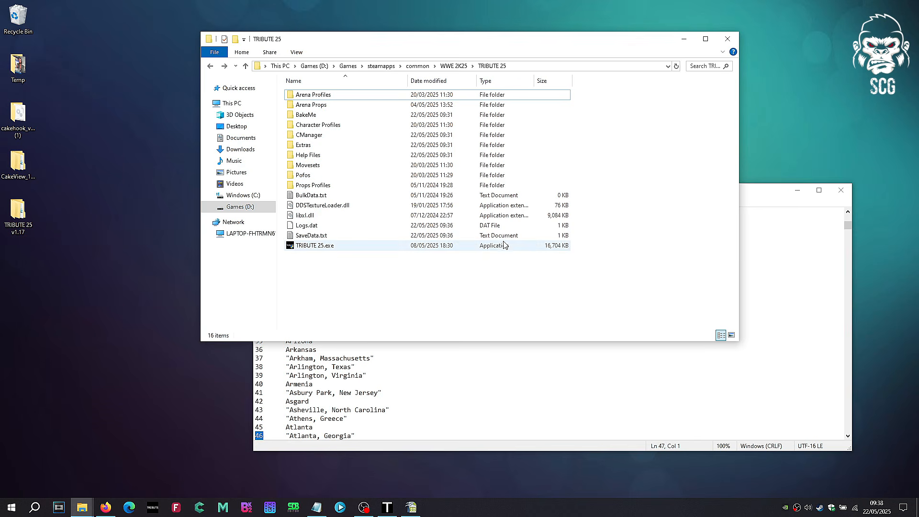
Step: Inspect the goldberg_A0 folder inside the Characters folder of TRIBUTE 25's BakeMe directory
double_click(310, 118)
double_click(309, 135)
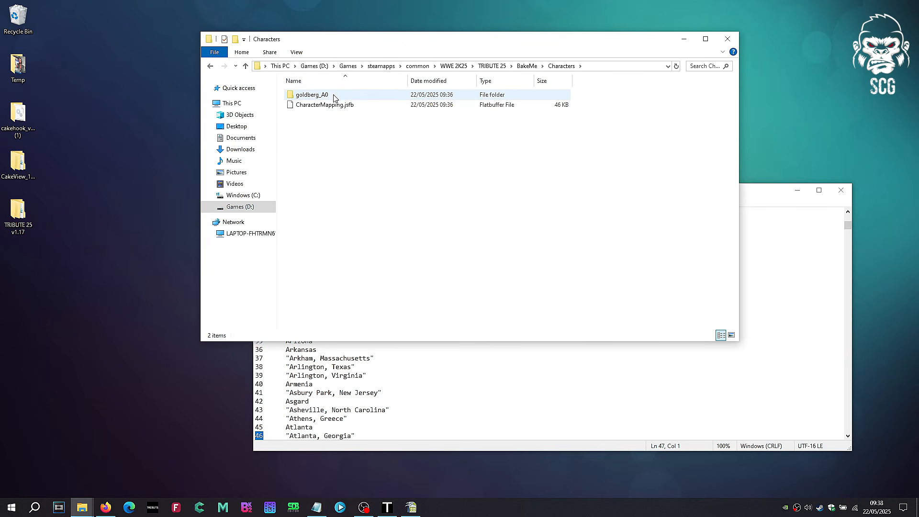
double_click(328, 97)
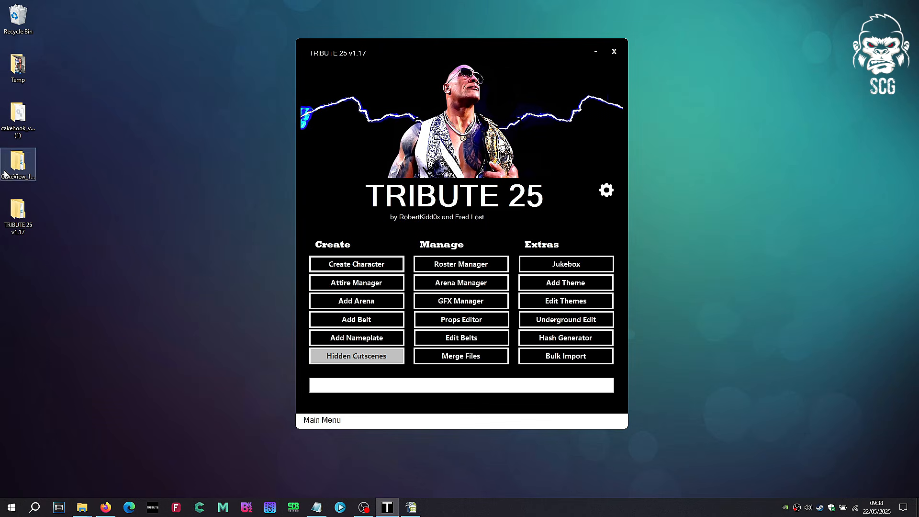
Step: Launch CakeView from the Cakeview-release folder inside the desktop's CakeView_1.6.9 folder
double_click(17, 163)
double_click(355, 243)
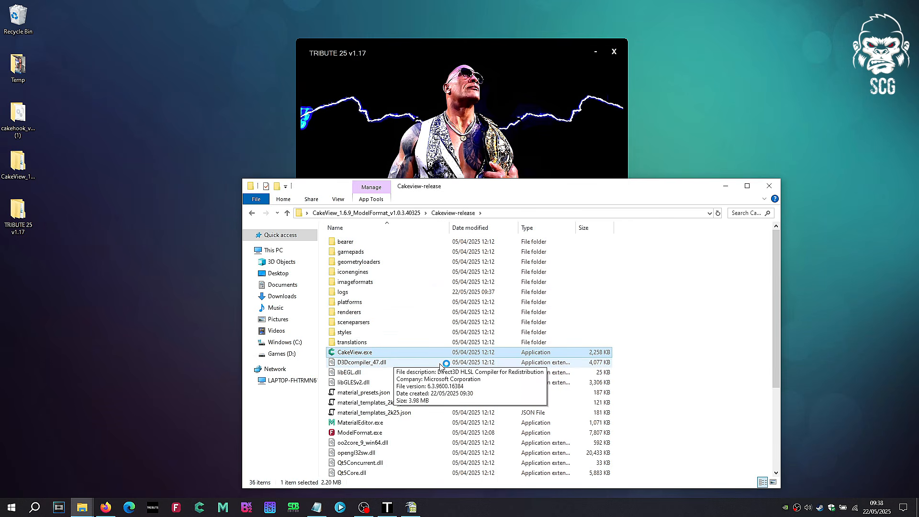
double_click(364, 354)
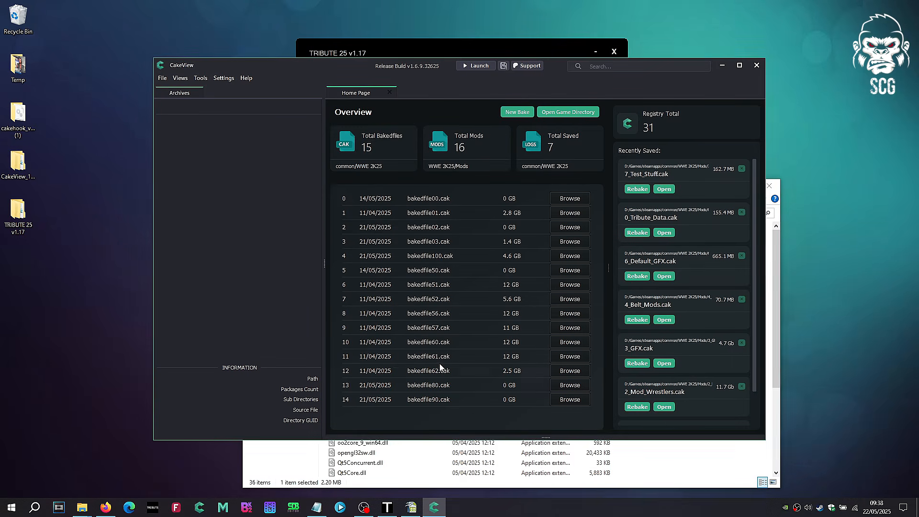
Step: Create a new bake with the BakeMe folder inside WWE 2K25/TRIBUTE 25 as its target directory
click(519, 111)
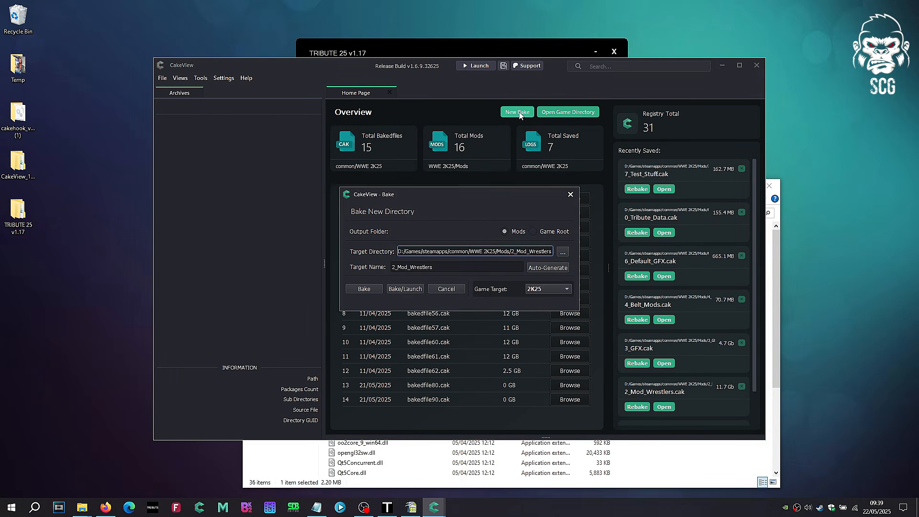
click(563, 253)
double_click(467, 265)
double_click(463, 254)
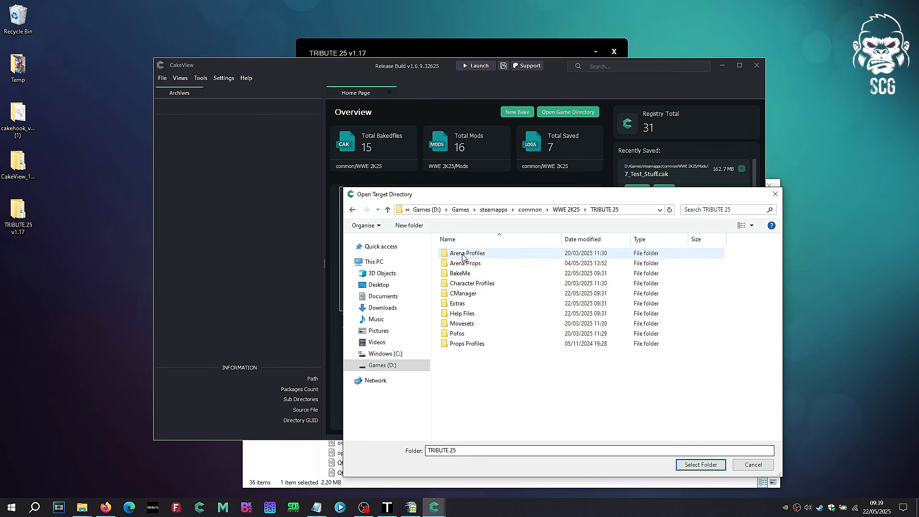
click(475, 274)
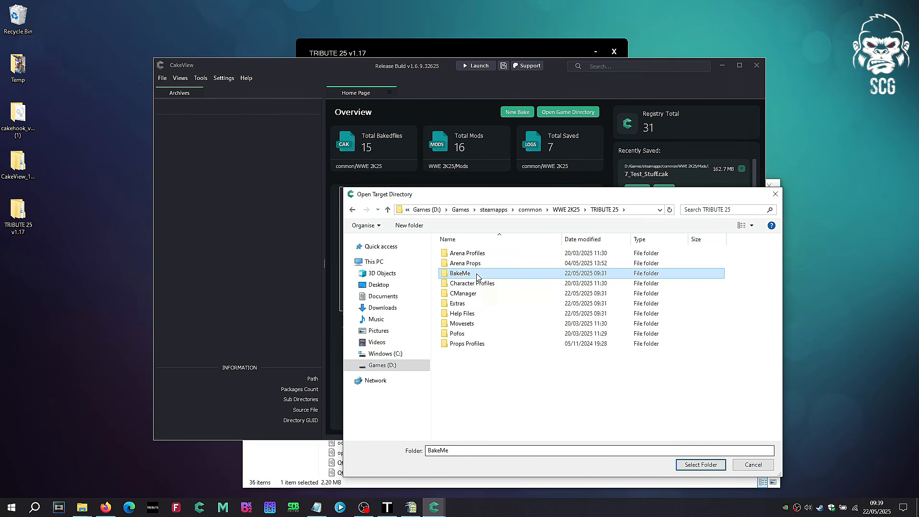
double_click(478, 277)
click(700, 464)
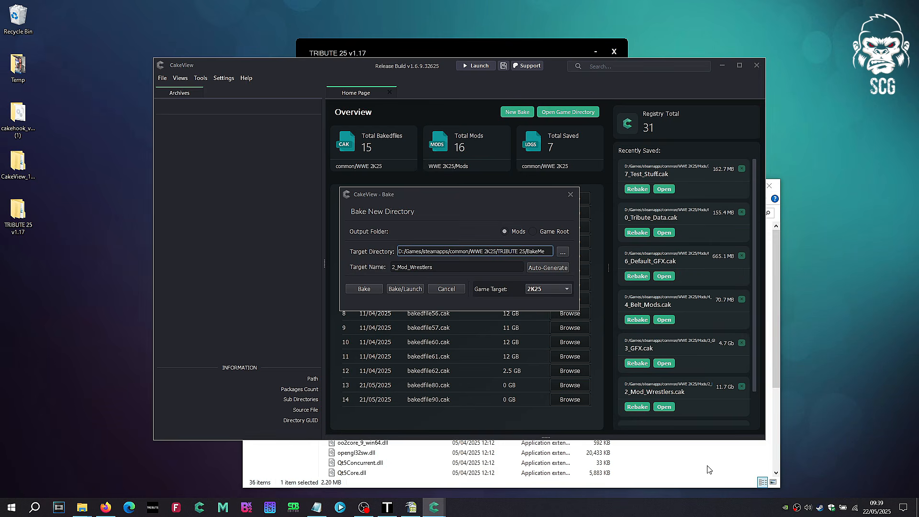
Step: Set the bake's target name to Tribute Test, bake the directory and close the bake dialog
drag(440, 268, 364, 271)
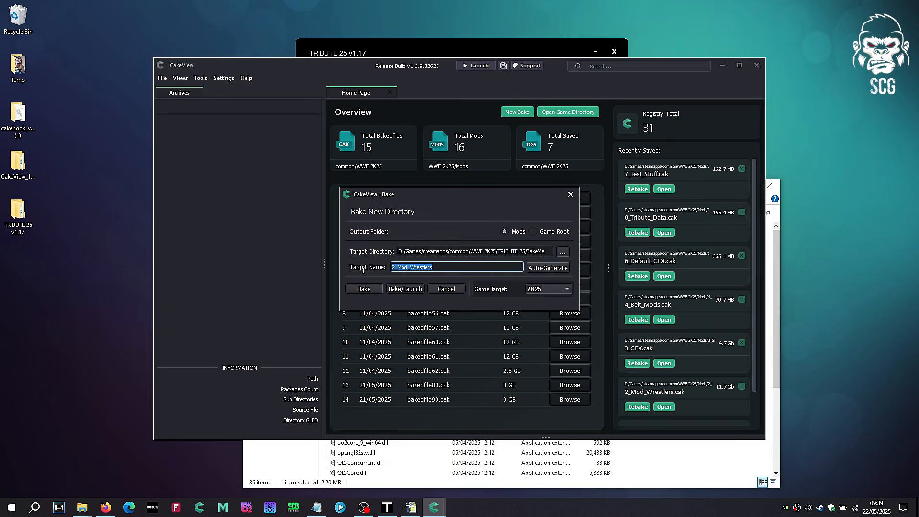
text(Tribute Test)
click(355, 288)
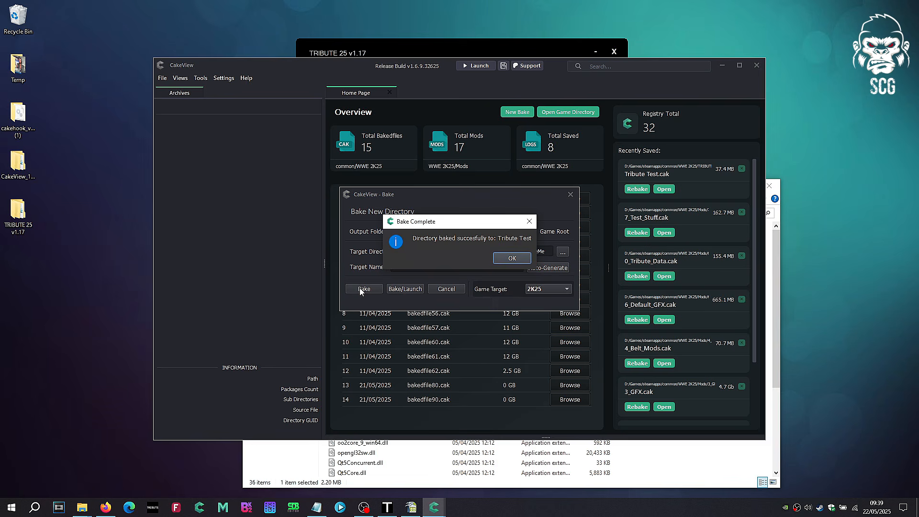
click(513, 261)
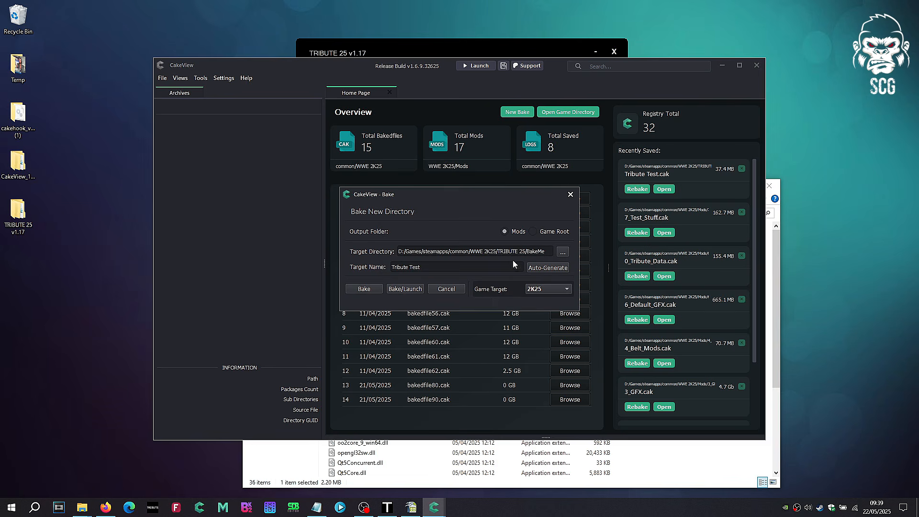
click(570, 195)
Step: Launch WWE 2K25 through Steam and proceed past the health warning and title screen to the home menu
right_click(820, 508)
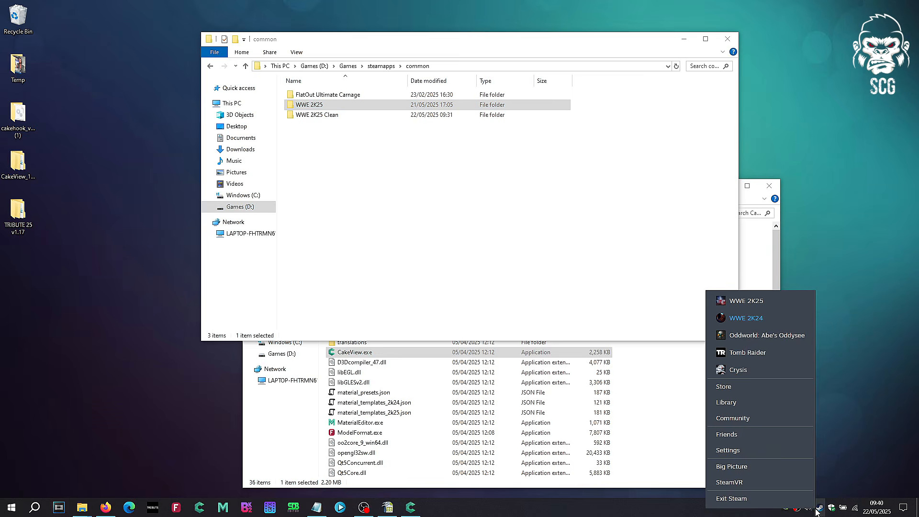
click(784, 309)
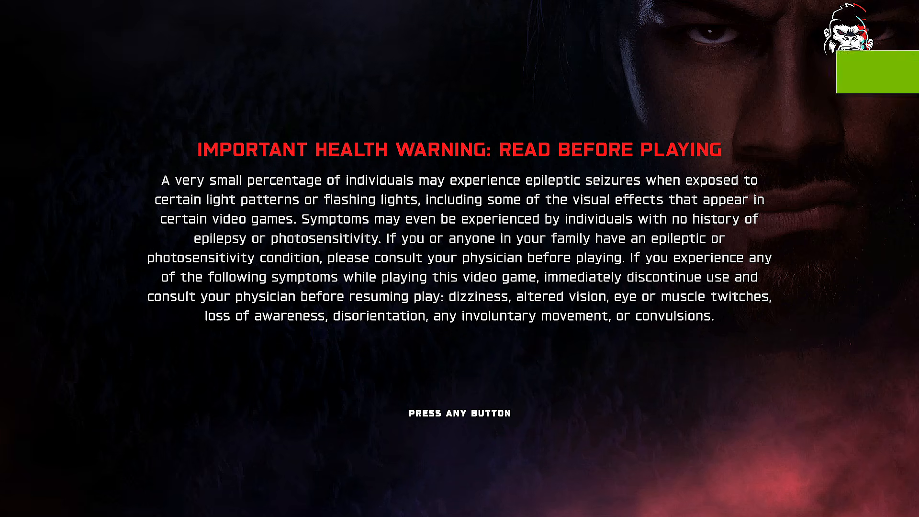
key(Return)
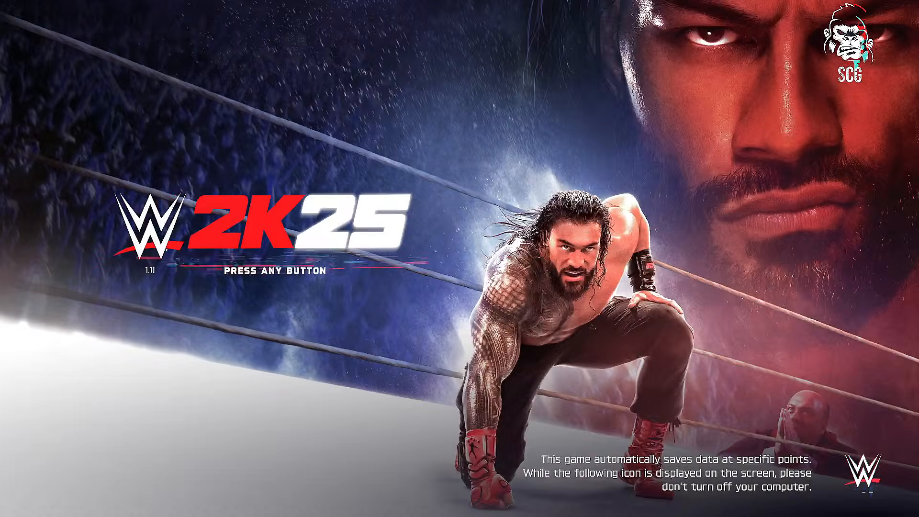
key(Return)
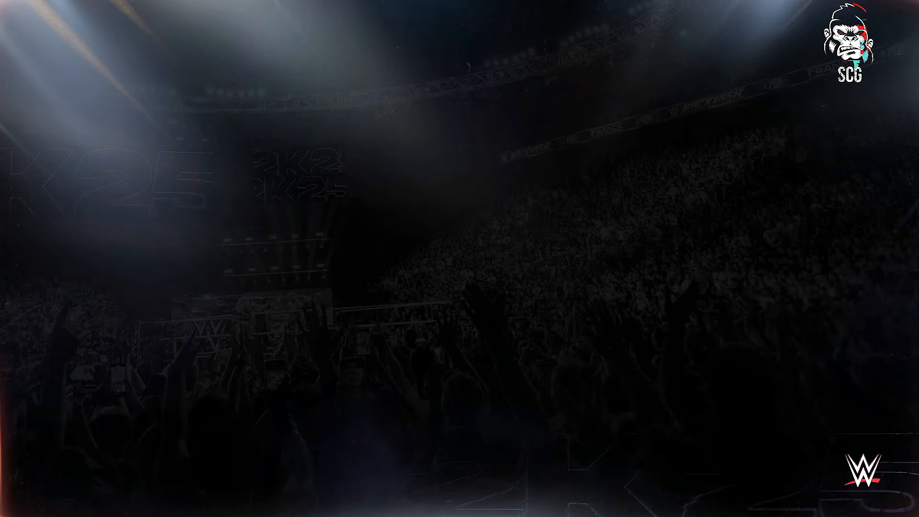
key(Escape)
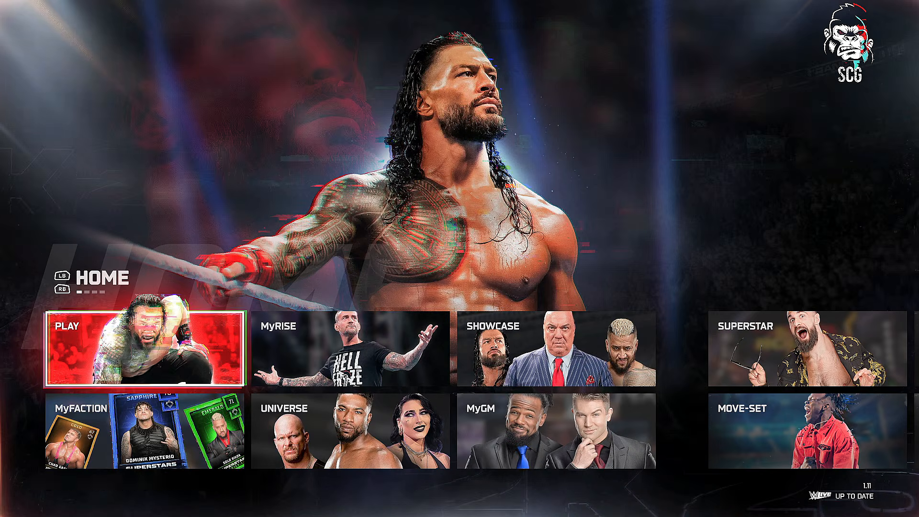
Step: Set up a normal One on One match of Goldberg against CM Punk on Raw and proceed past the match loading screen
key(Right)
key(Left)
key(Return)
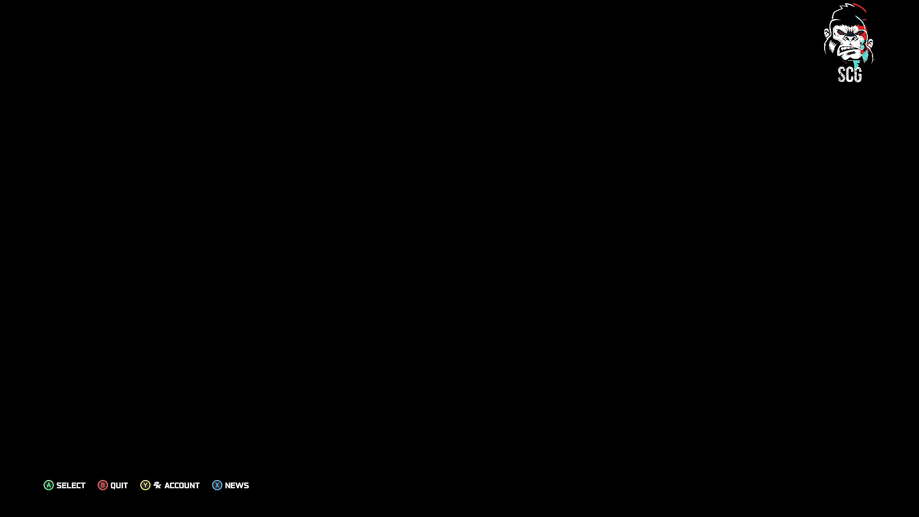
key(Return)
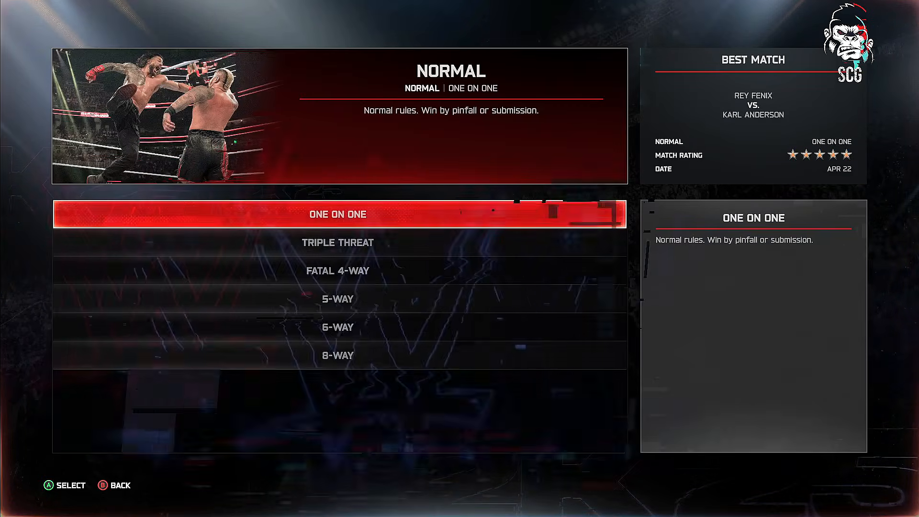
key(Return)
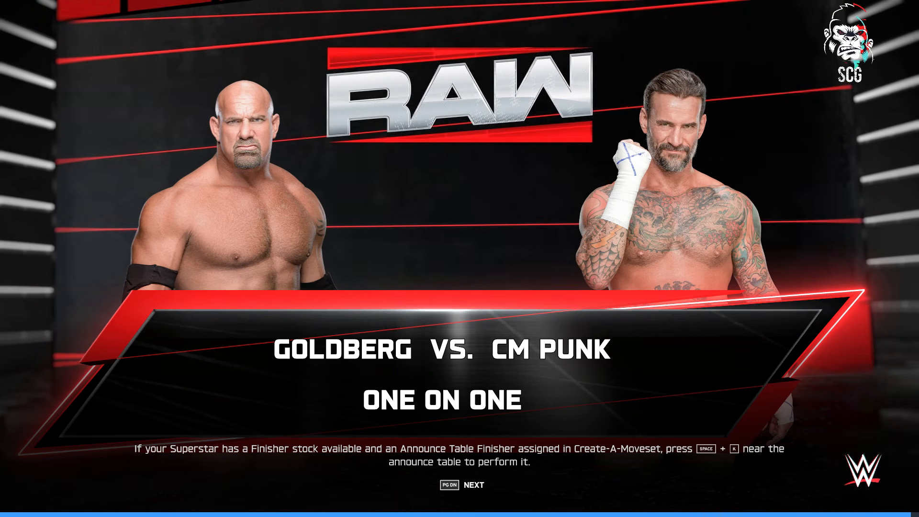
key(Page_Down)
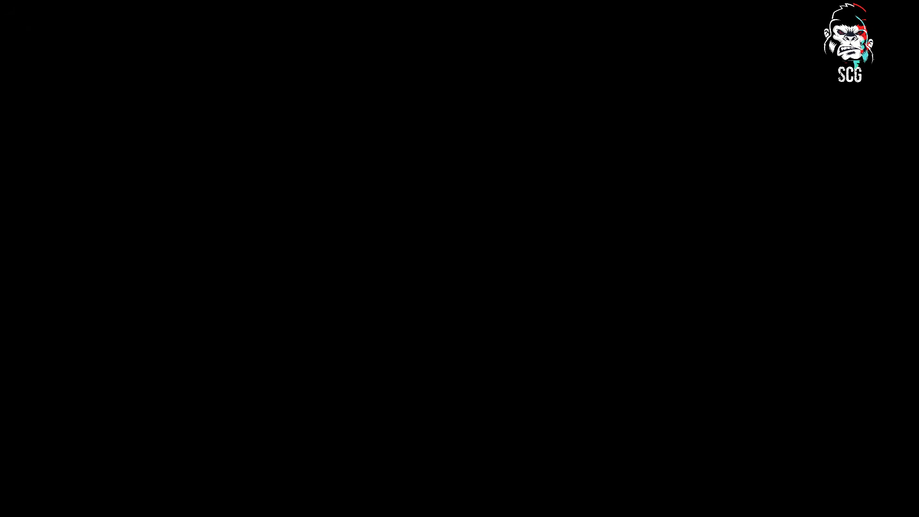